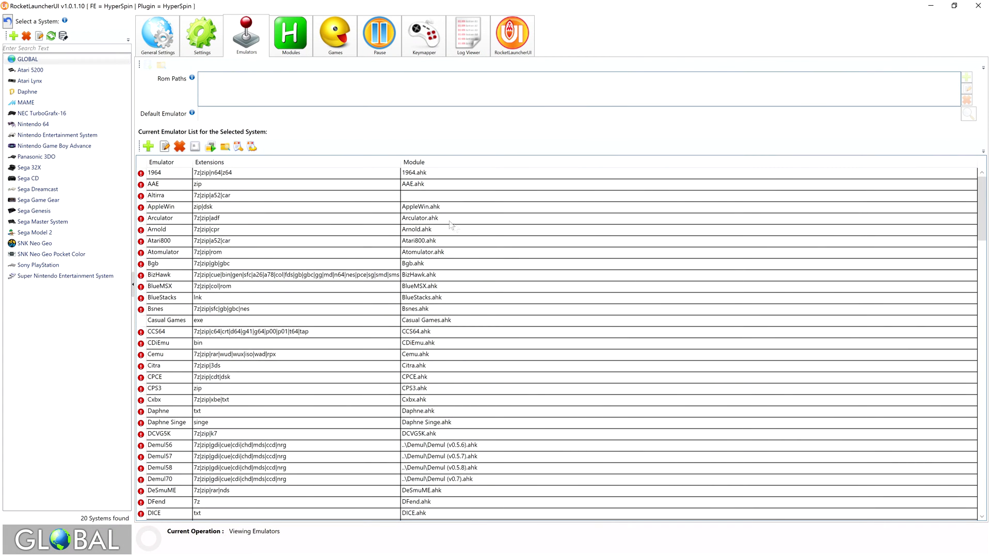
Start a new system named Commodore Amiga, placed before Nintendo Entertainment System, and continue to emulator selection
click(14, 37)
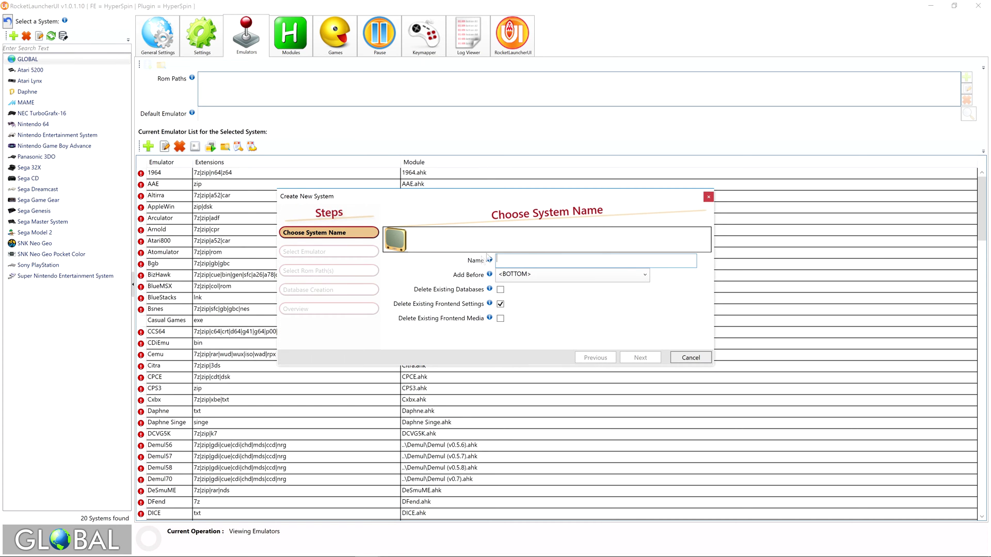
text(Commodore Amiga)
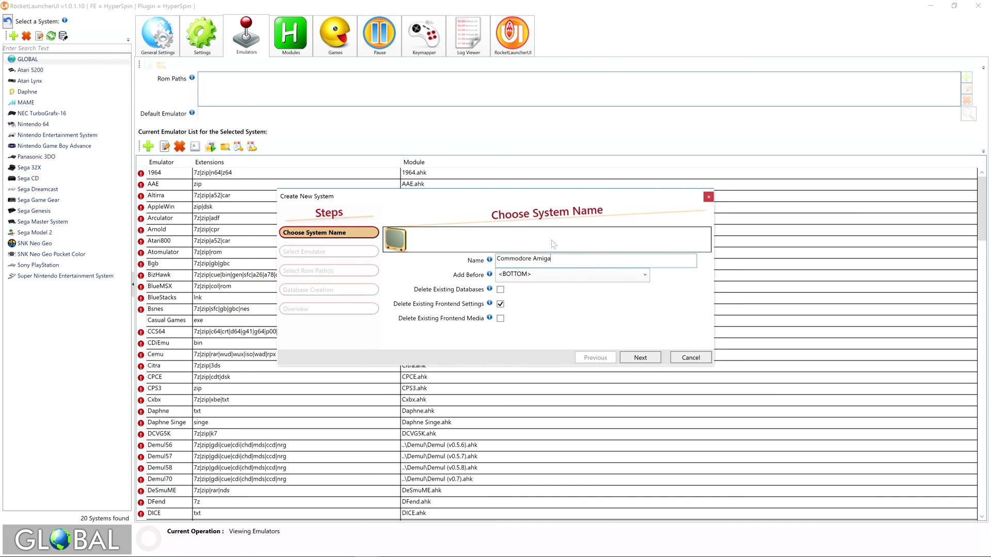
click(578, 277)
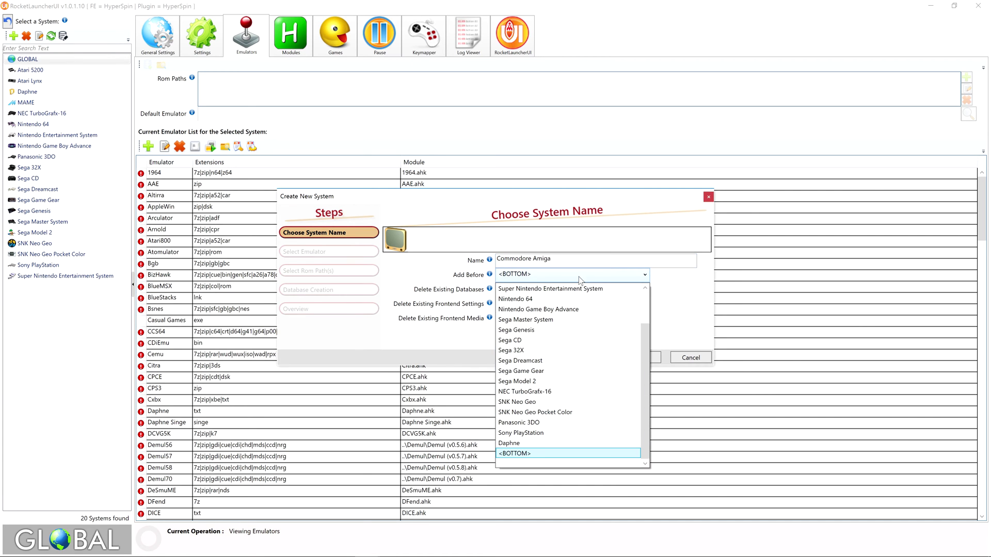
drag(646, 343, 640, 310)
click(546, 323)
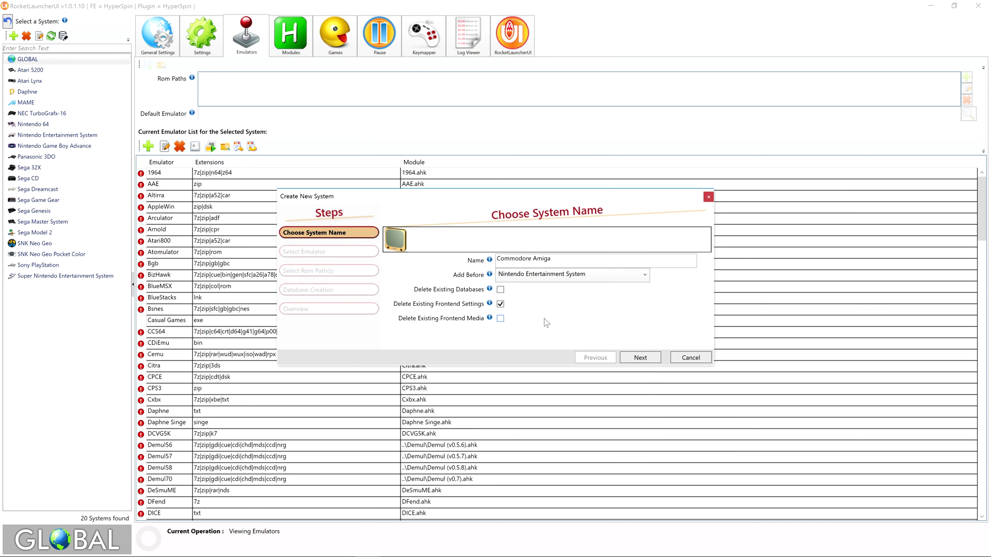
mouse_move(490, 276)
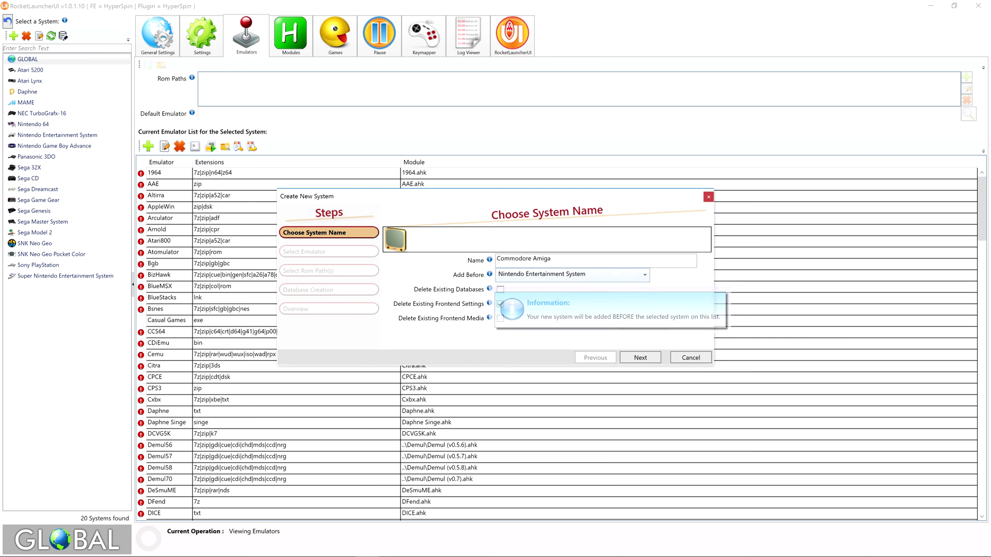
click(640, 358)
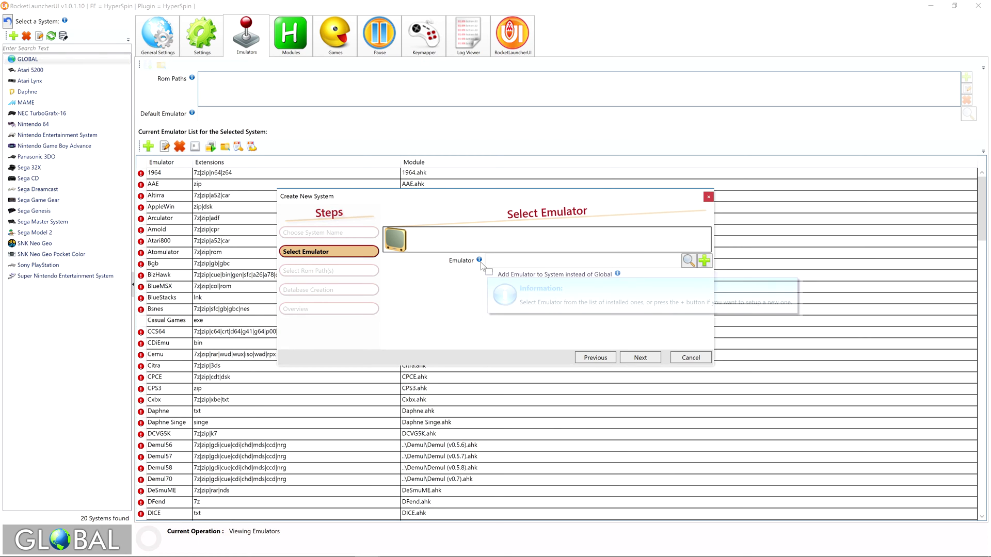
Assign the global WinUAE emulator to the new system and continue to the ROM path selection
click(688, 261)
drag(578, 221, 587, 374)
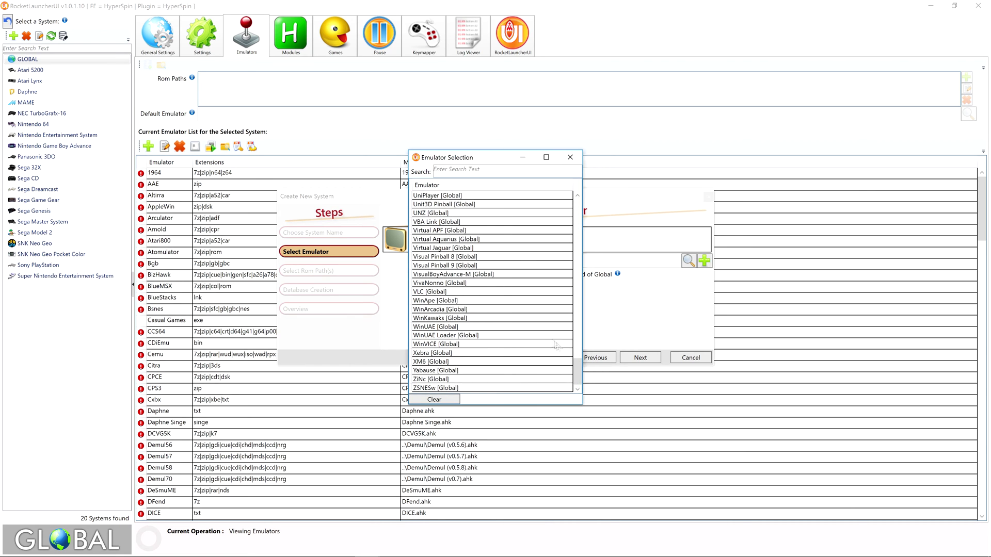
double_click(450, 327)
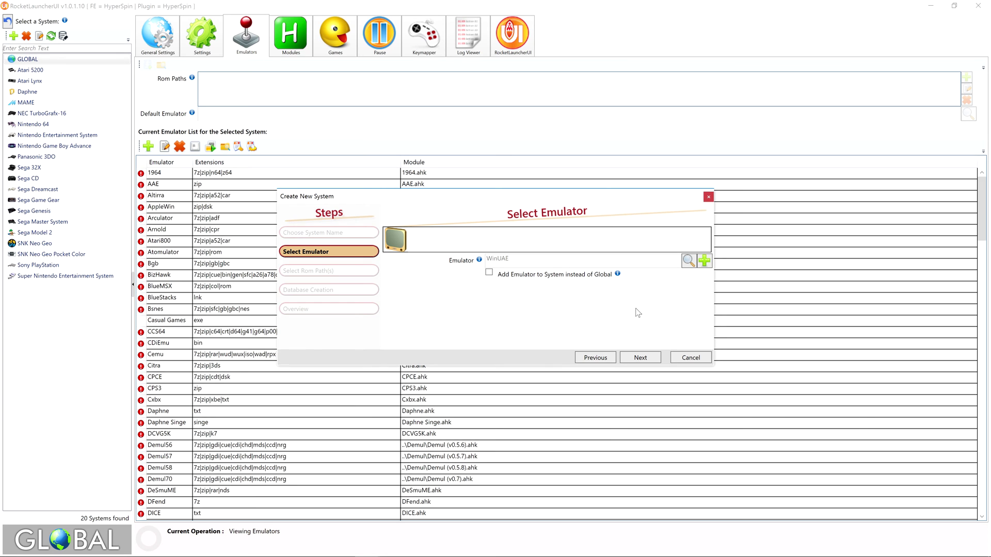
click(640, 358)
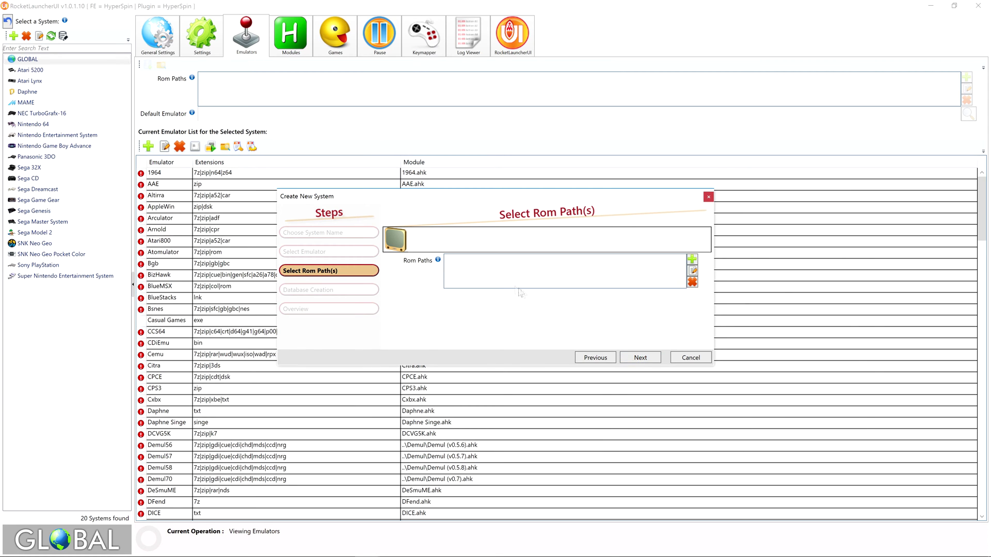
Switch to File Explorer and create a folder named Commodore Amiga inside B:\HyperSpin\Roms
mouse_move(438, 262)
key(alt+Tab)
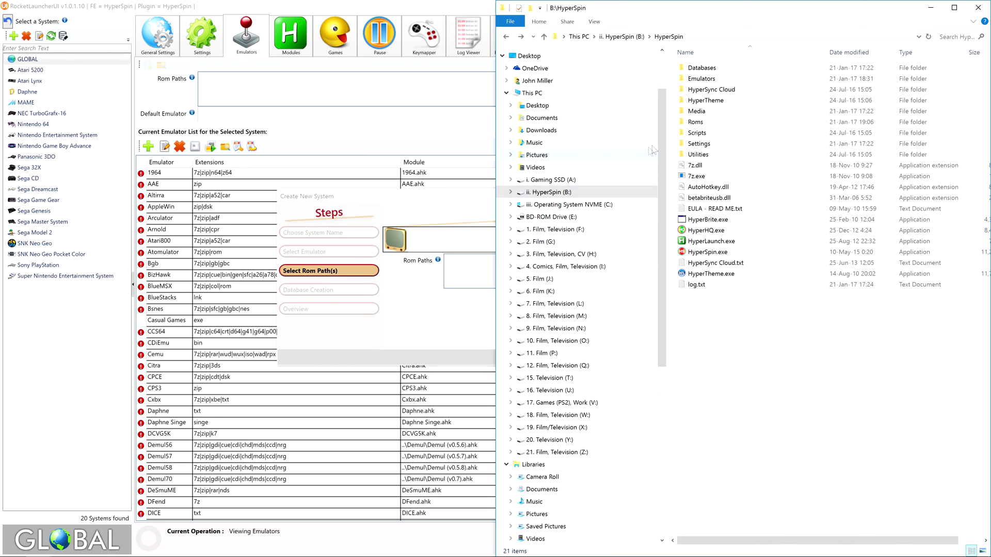
click(708, 123)
double_click(708, 122)
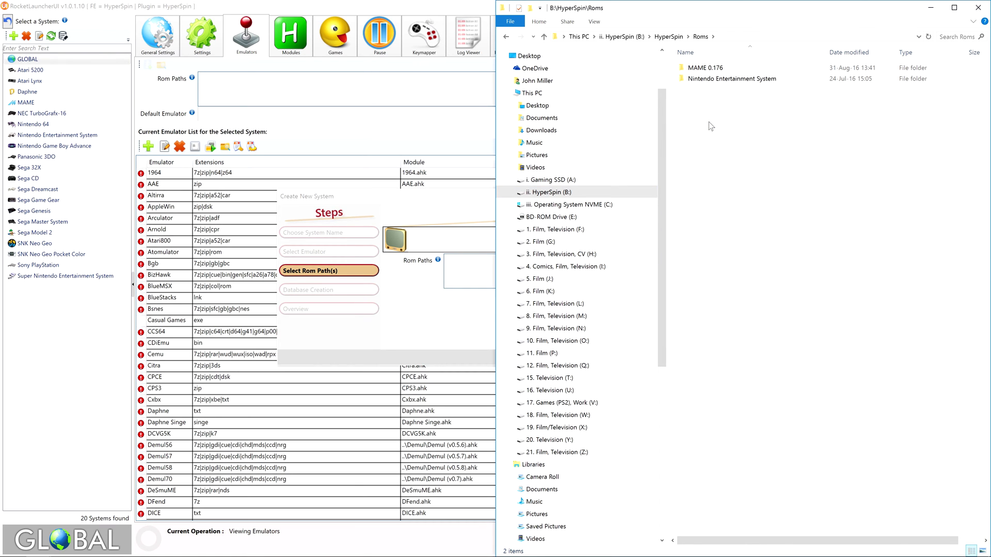
key(ctrl+shift+n)
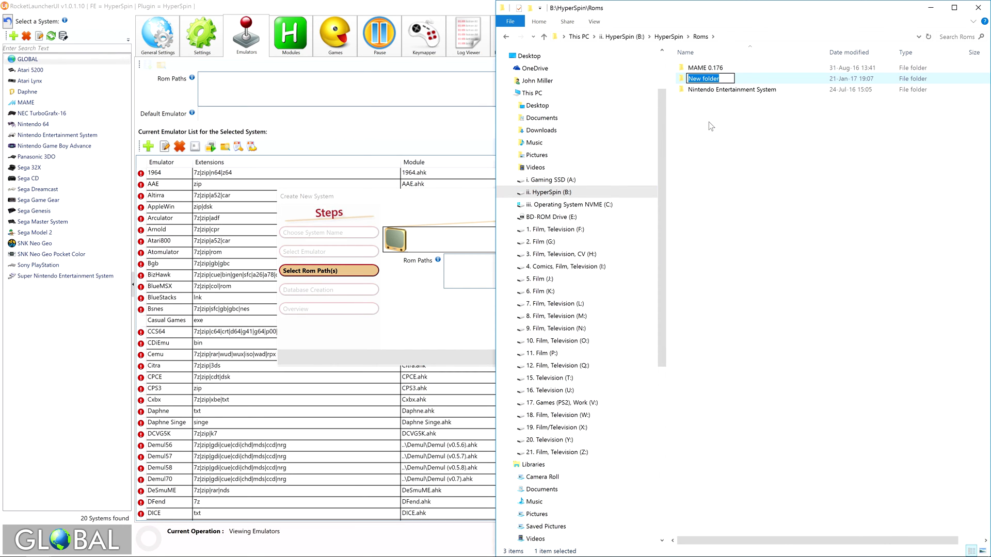
text(Commodore Amiga)
key(Return)
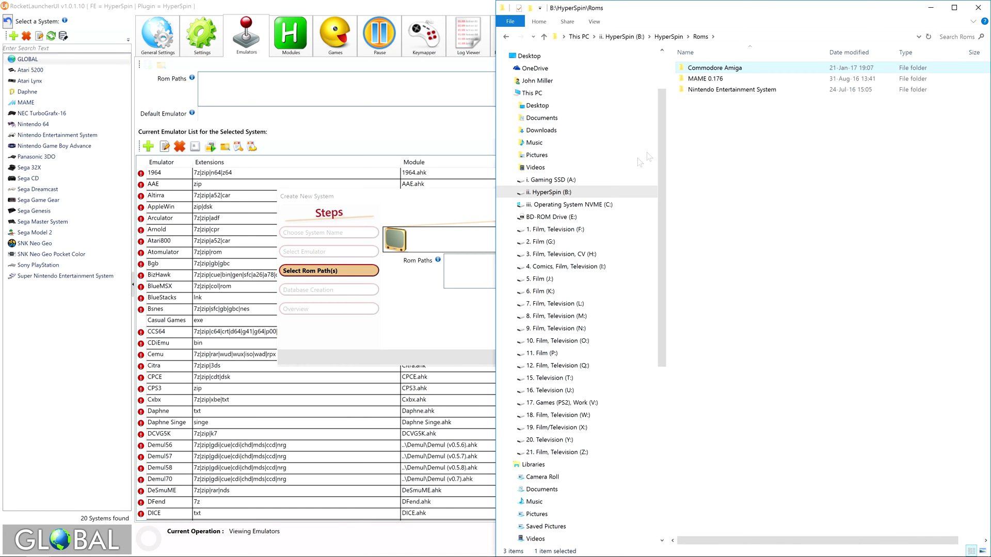
Back in RocketLauncherUI, add HyperSpin\Roms\Commodore Amiga as the system's ROM path and continue to database creation
click(475, 275)
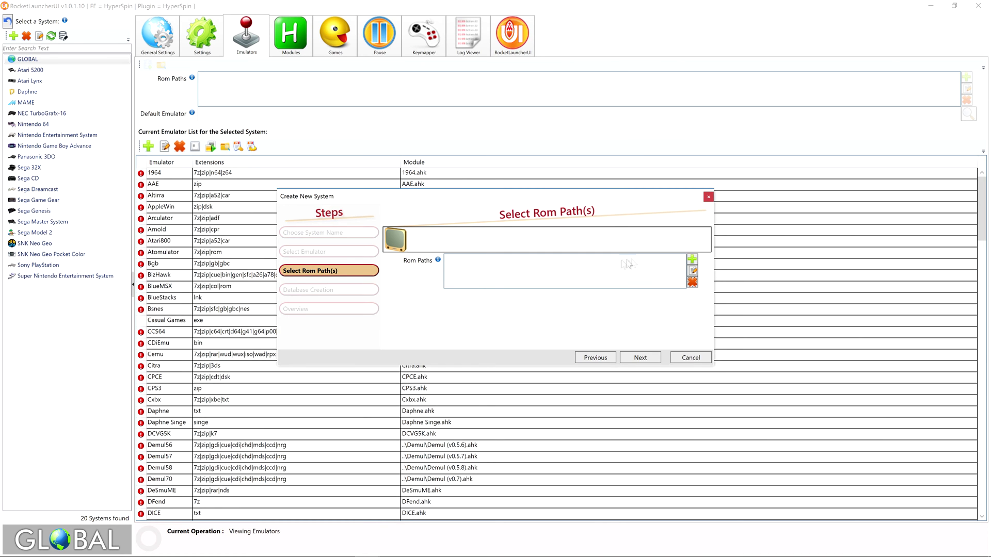
click(693, 260)
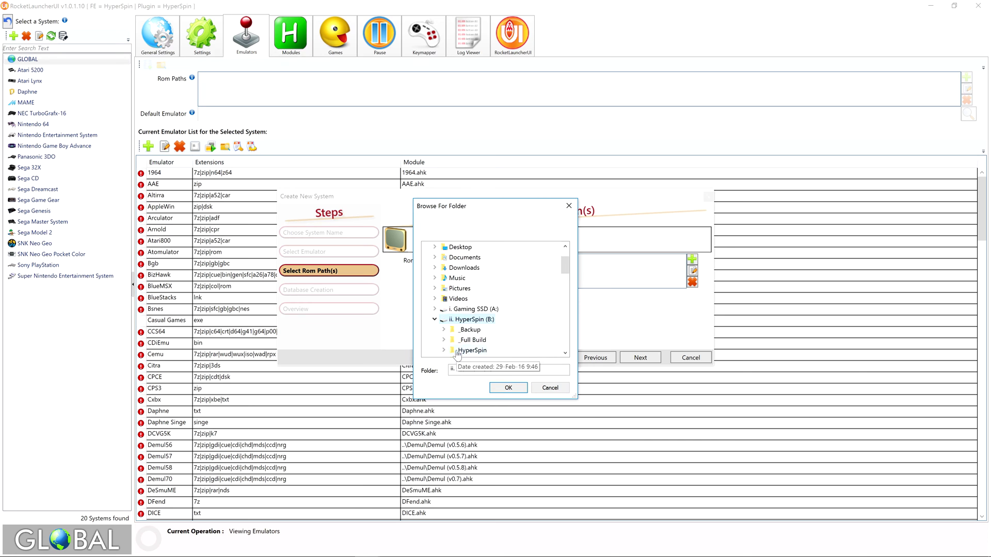
click(465, 350)
click(463, 289)
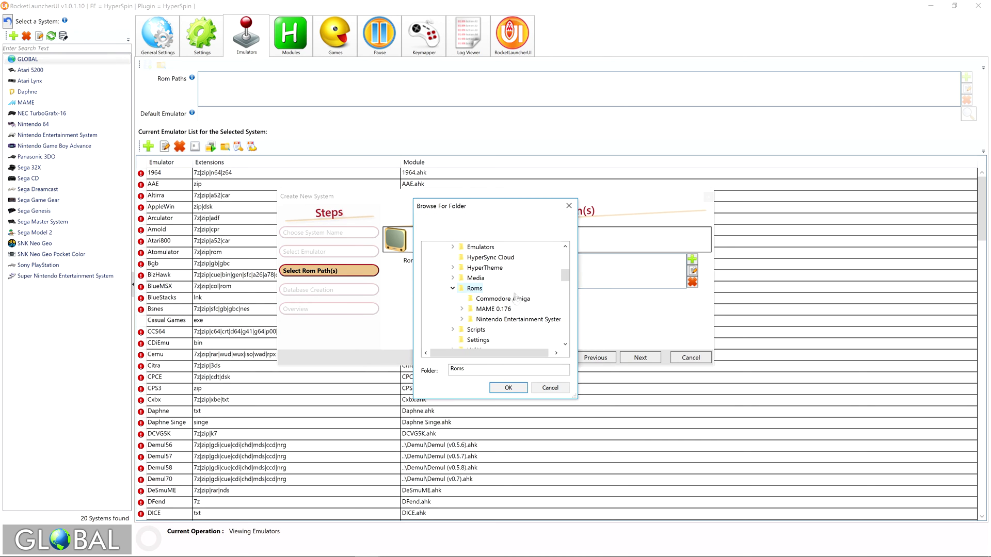
click(498, 299)
click(508, 388)
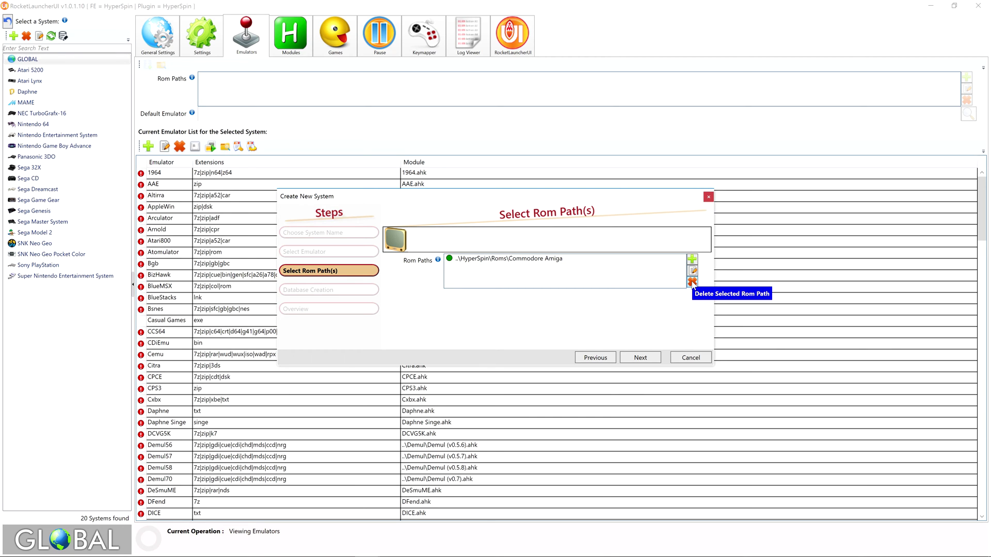
click(641, 357)
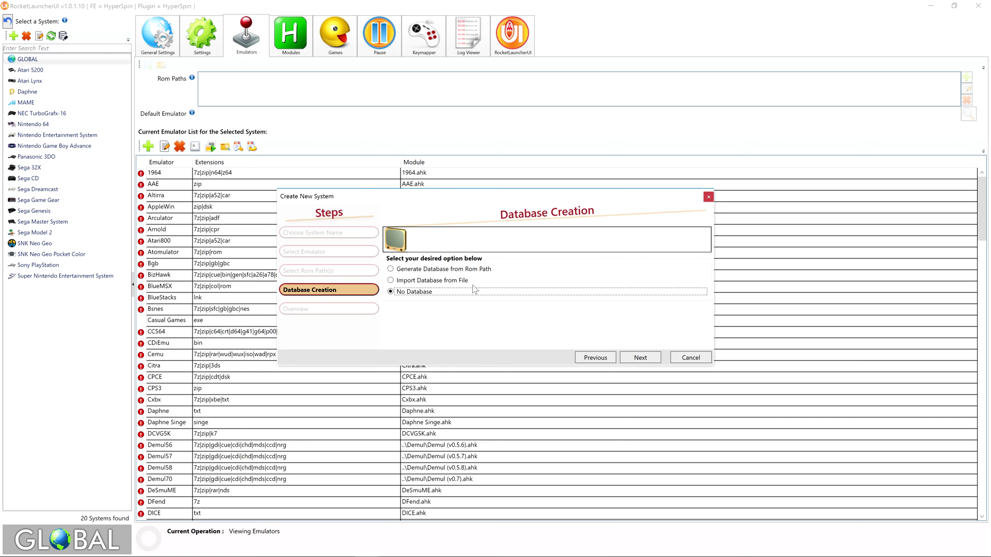
Choose to import the database from a file, and download Commodore Amiga.xml from the HyperList site in Firefox to the Desktop
click(391, 281)
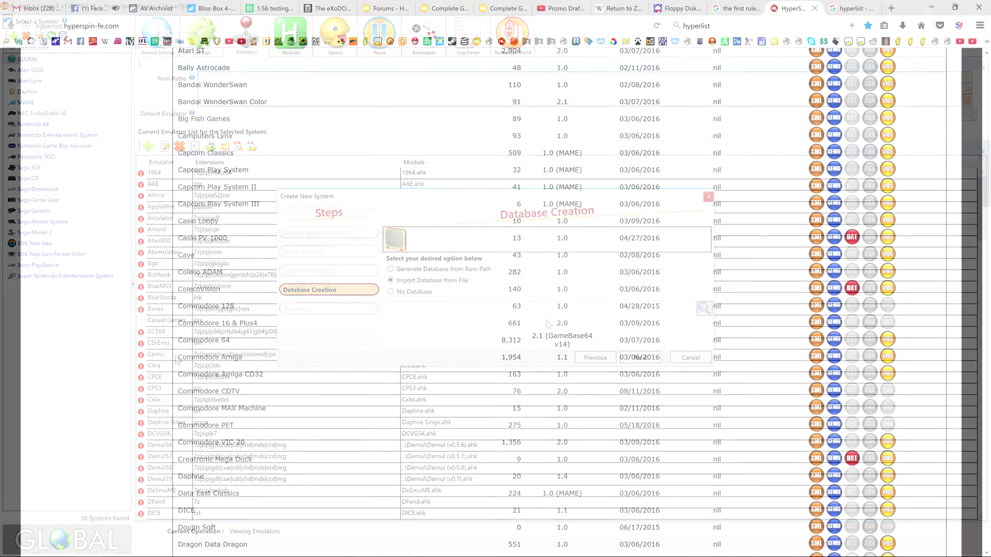
click(815, 357)
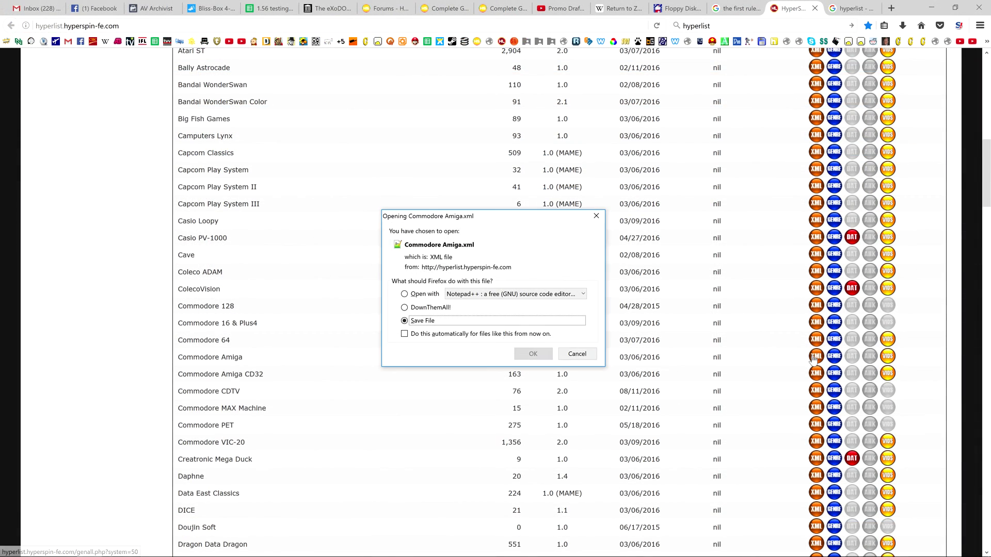
click(533, 355)
scroll(37, 126, up, 5)
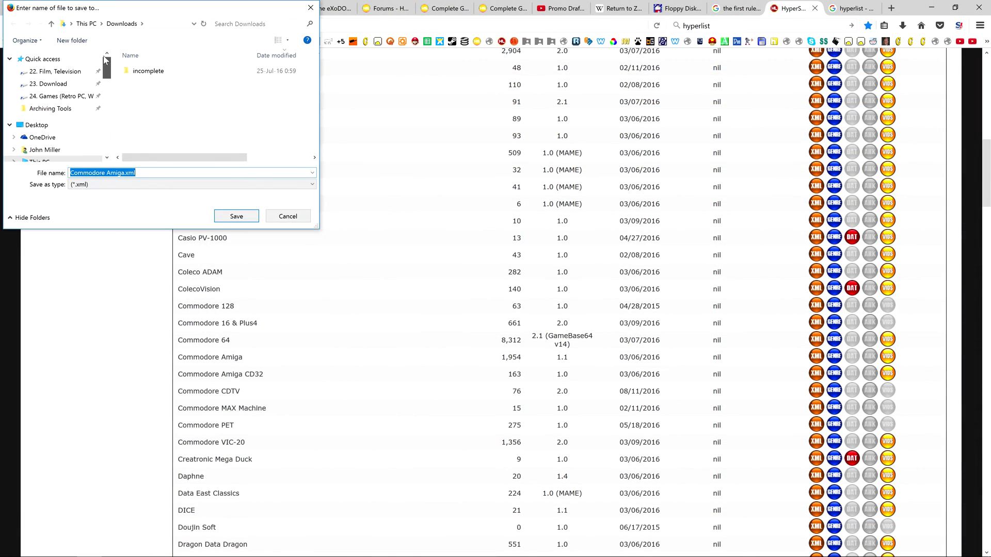
click(37, 125)
click(237, 217)
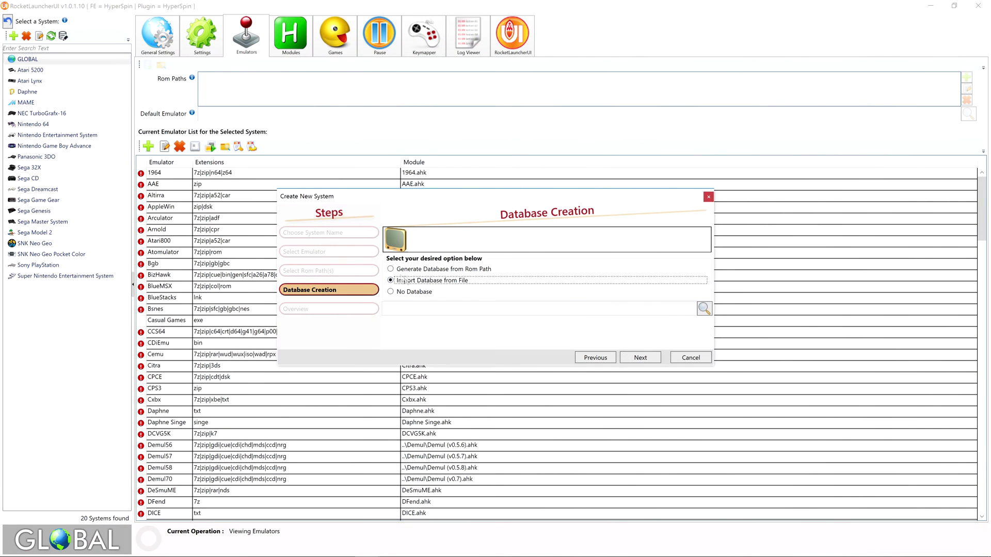
Select Commodore Amiga.xml from the Desktop as the database to import and continue to the overview
click(707, 310)
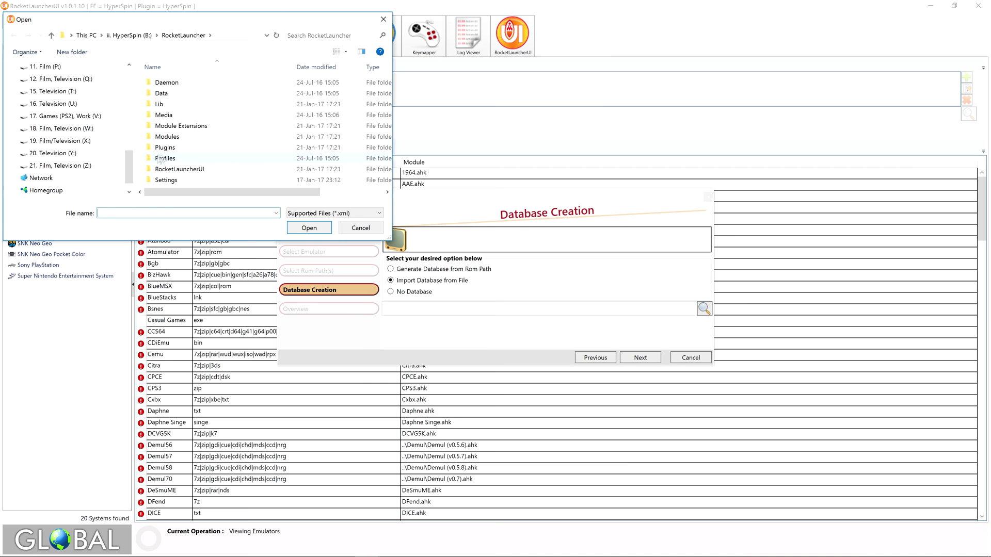
drag(129, 165, 129, 86)
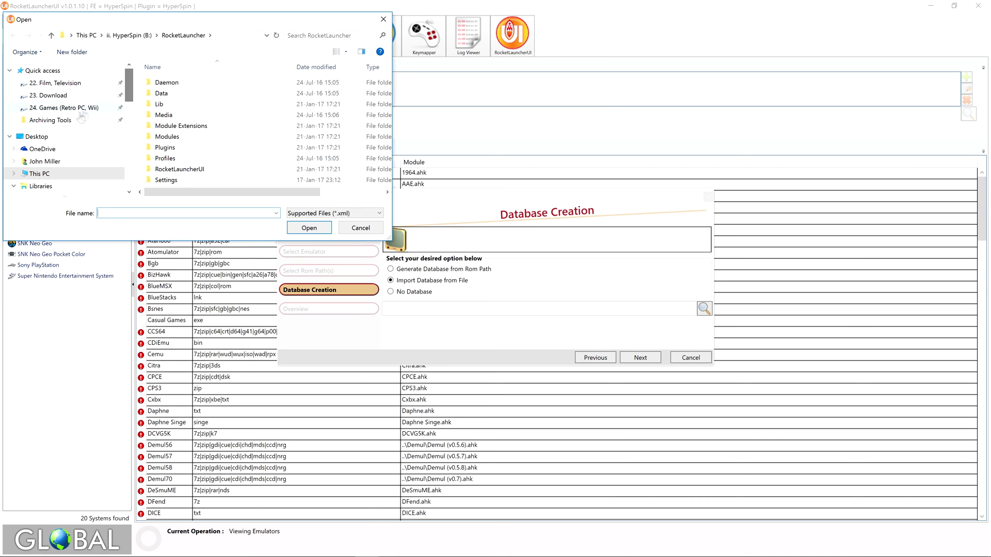
click(36, 137)
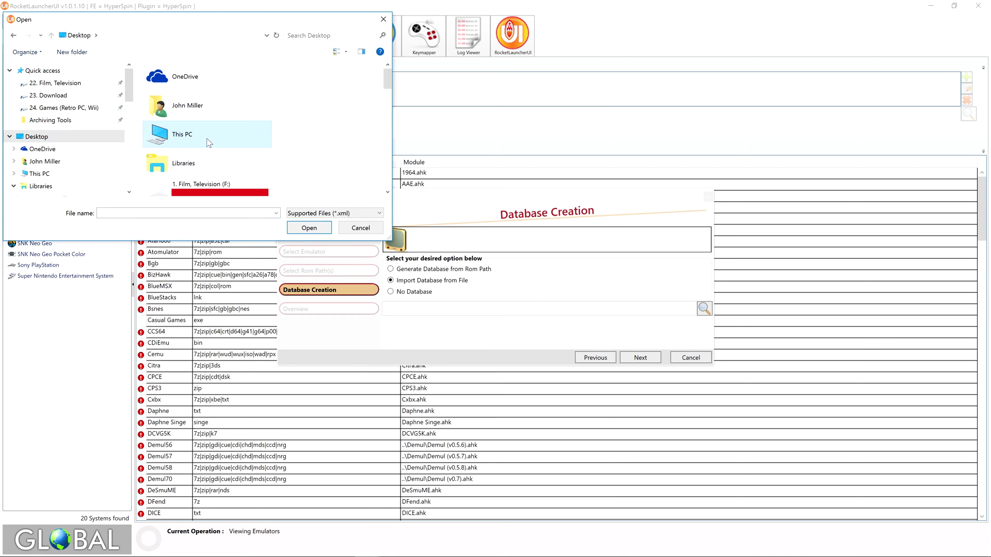
scroll(209, 143, down, 5)
scroll(209, 143, down, 3)
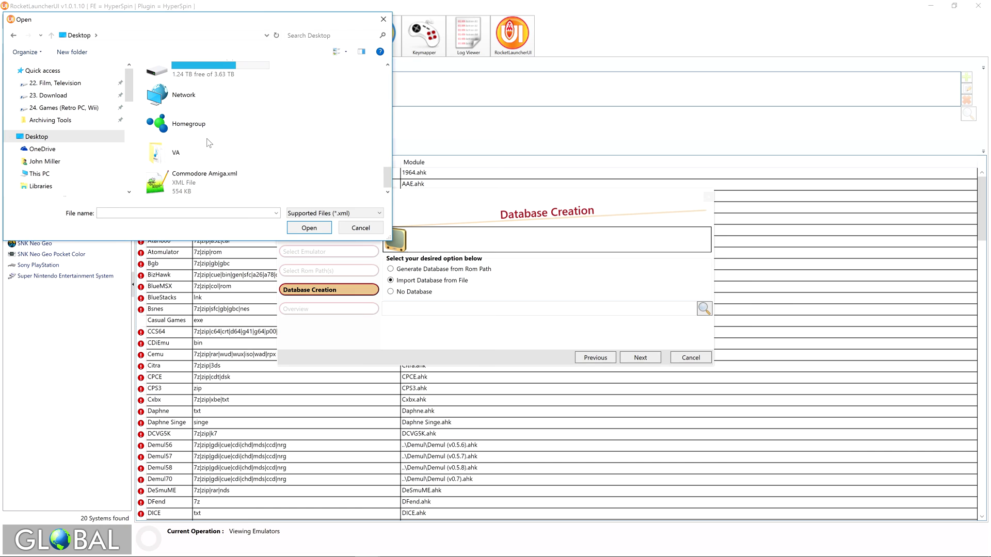
double_click(203, 176)
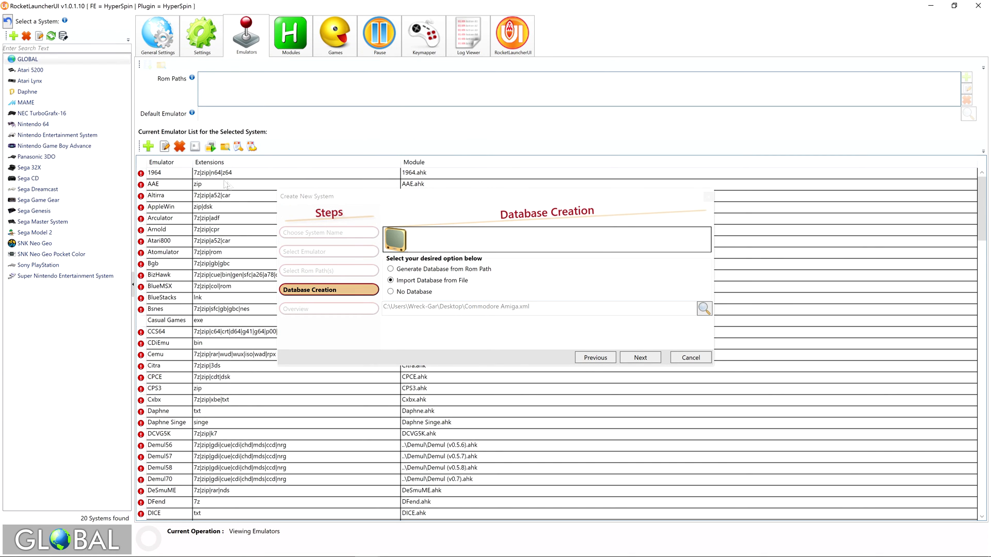
click(640, 358)
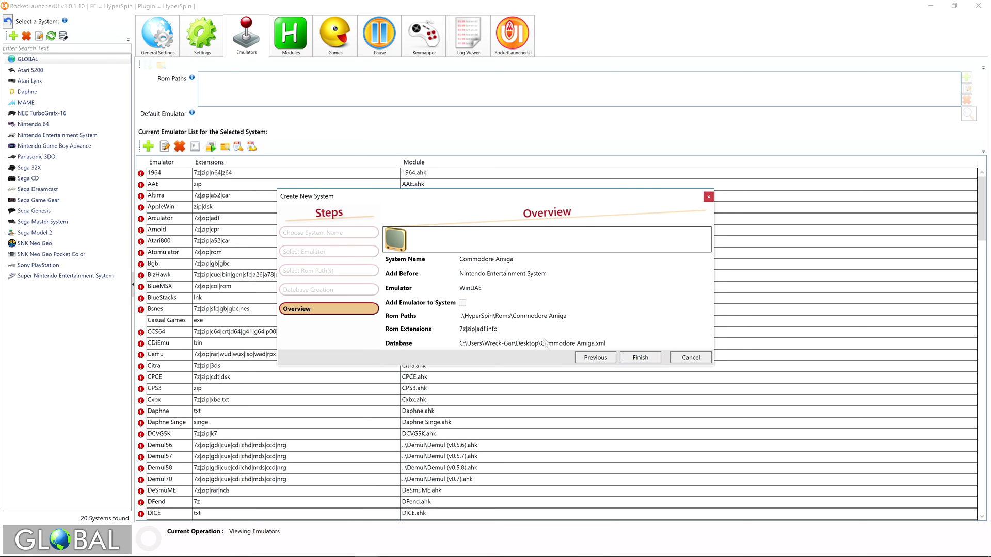
Finish the new system setup and confirm creating the Commodore Amiga system
click(641, 358)
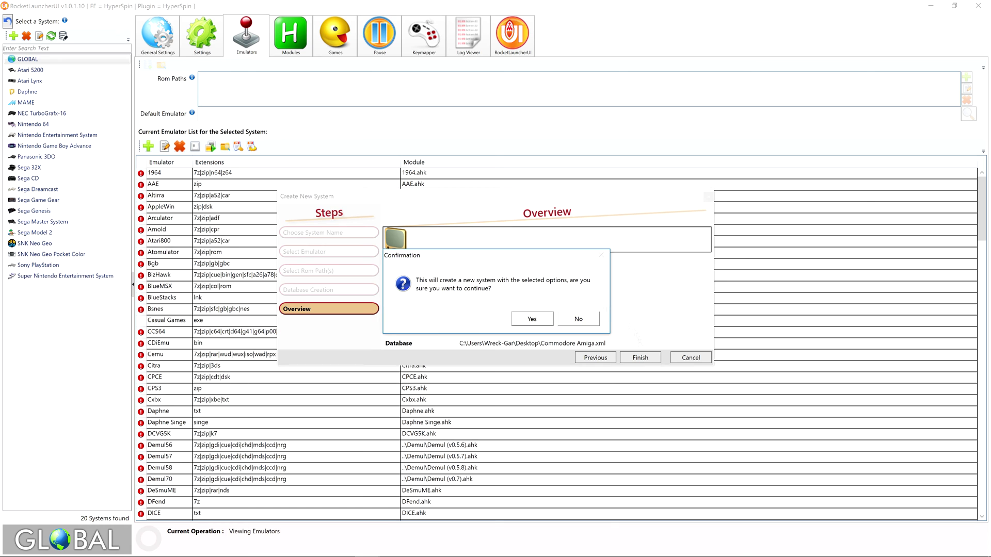
click(532, 320)
click(533, 320)
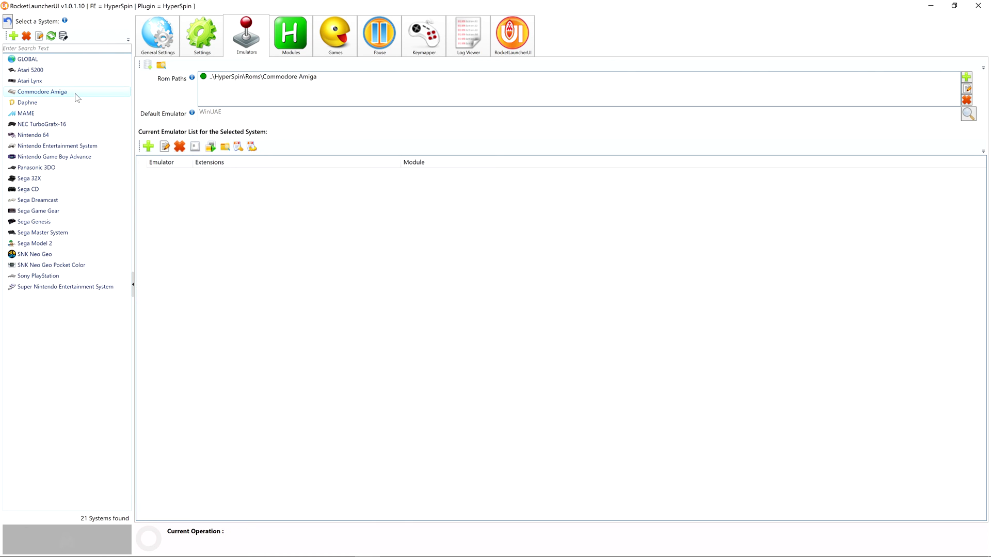
Switch to HyperSpin and check the Commodore Amiga entry on the main menu wheel
mouse_move(193, 116)
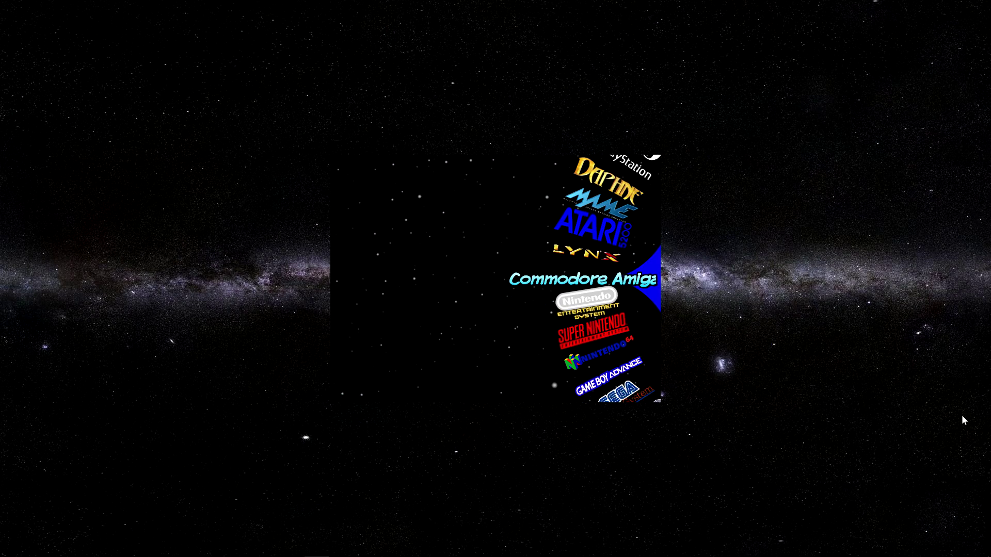
key(Down)
key(Up)
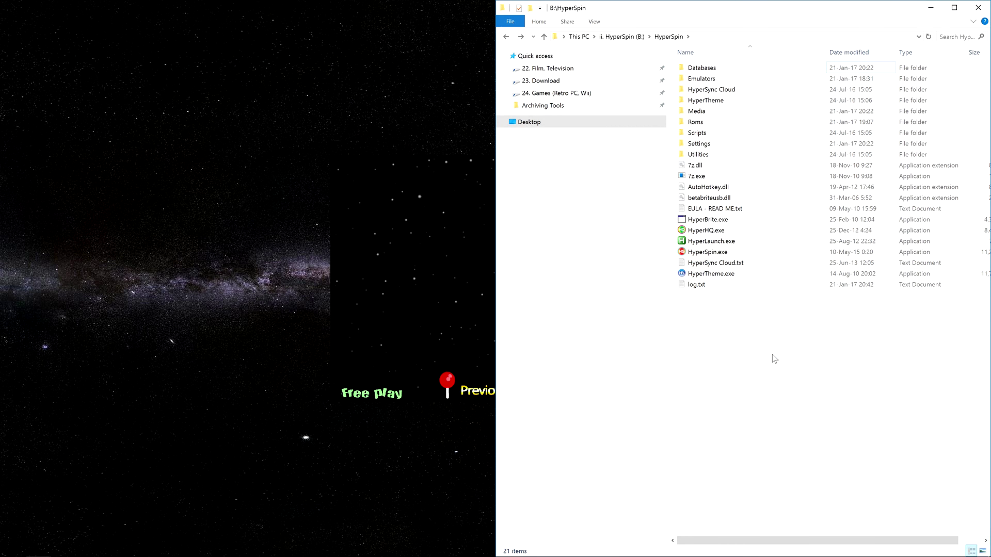
Open Main Menu.xml from HyperSpin\Databases\Main Menu in Notepad++ and delete the text of the Commodore Amiga entry
double_click(711, 69)
double_click(715, 112)
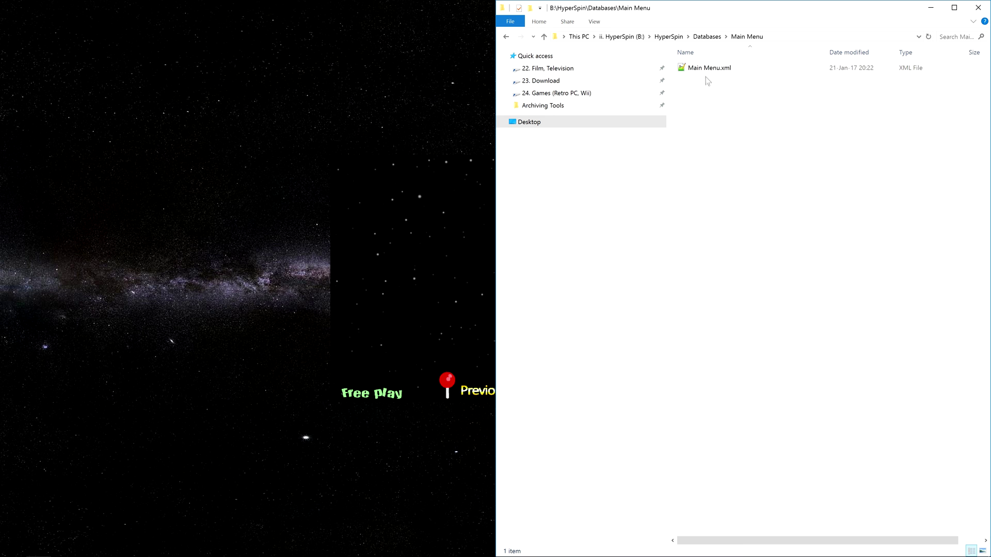
click(707, 71)
double_click(707, 71)
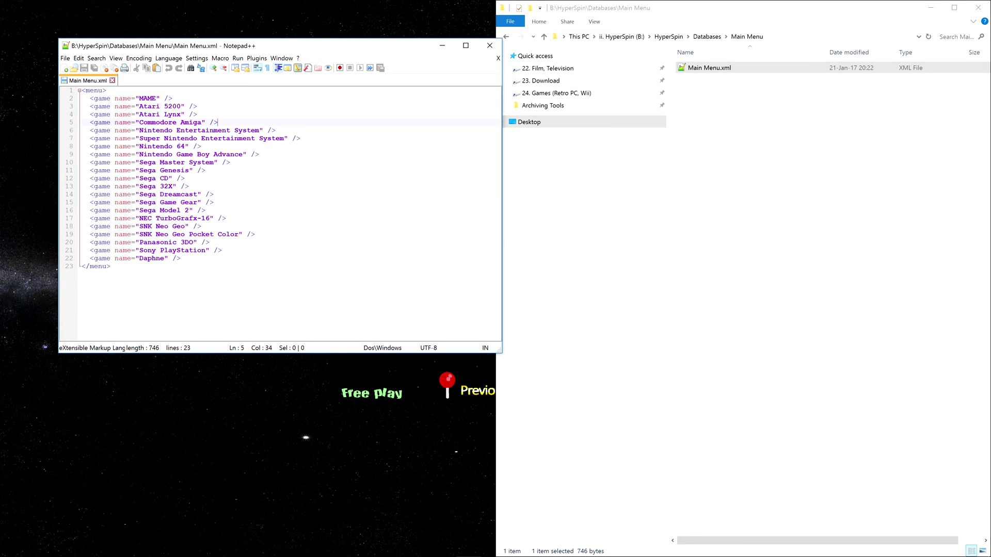
key(shift+Home)
key(shift+Home)
key(Delete)
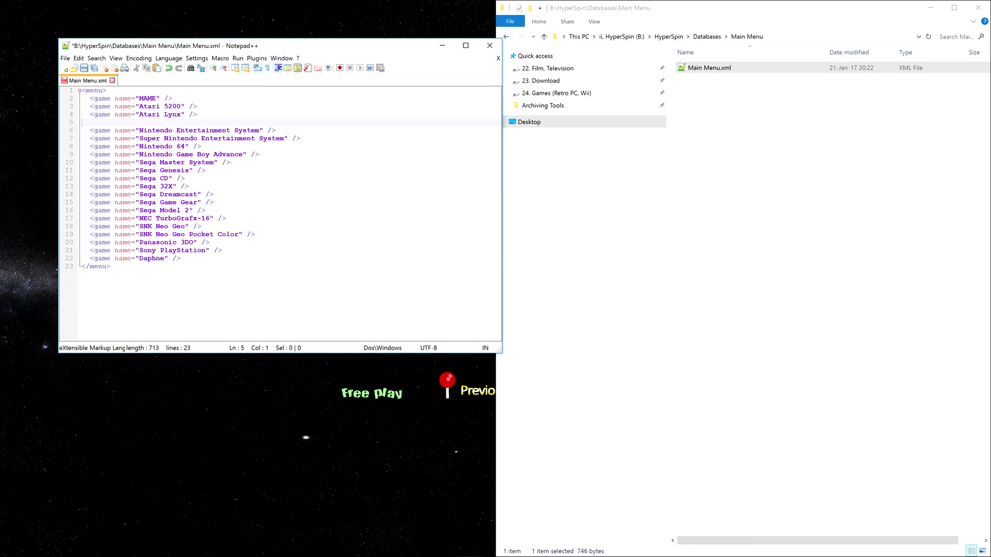
Move the emptied Commodore Amiga line to directly below the MAME entry, then save and close Main Menu.xml and Notepad++
key(Delete)
key(Up)
key(Return)
key(Up)
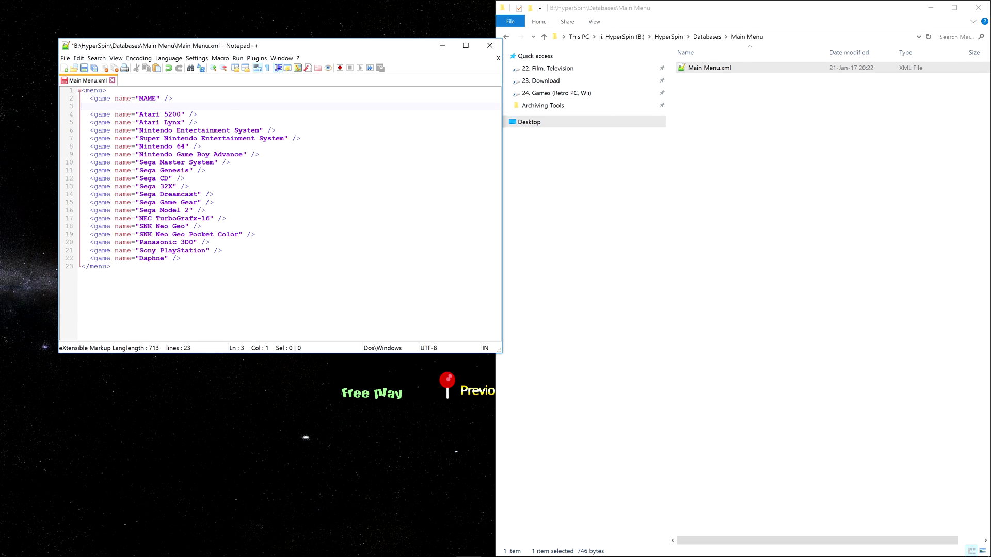
click(113, 81)
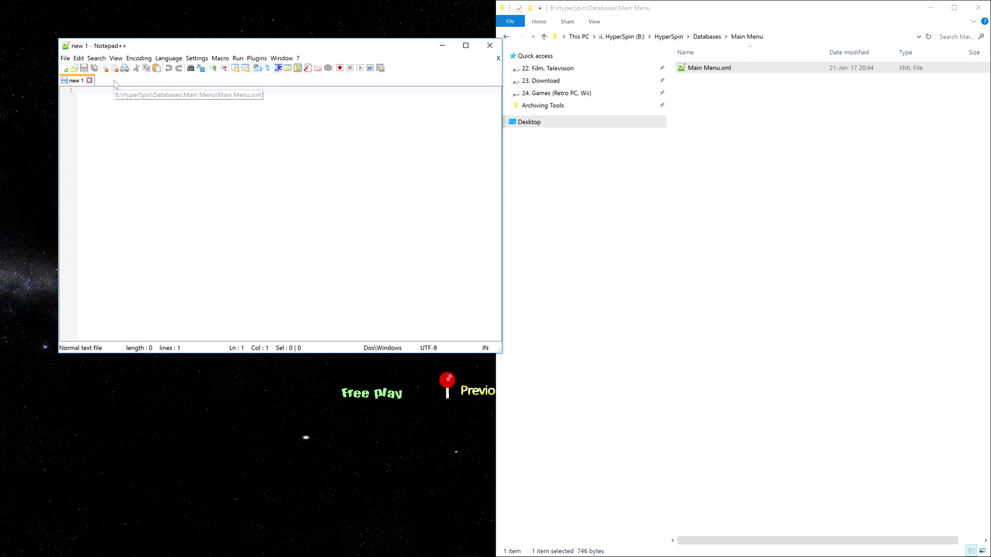
click(490, 46)
Go back up to the HyperSpin folder, open Settings and locate Commodore Amiga.ini
key(BackSpace)
key(BackSpace)
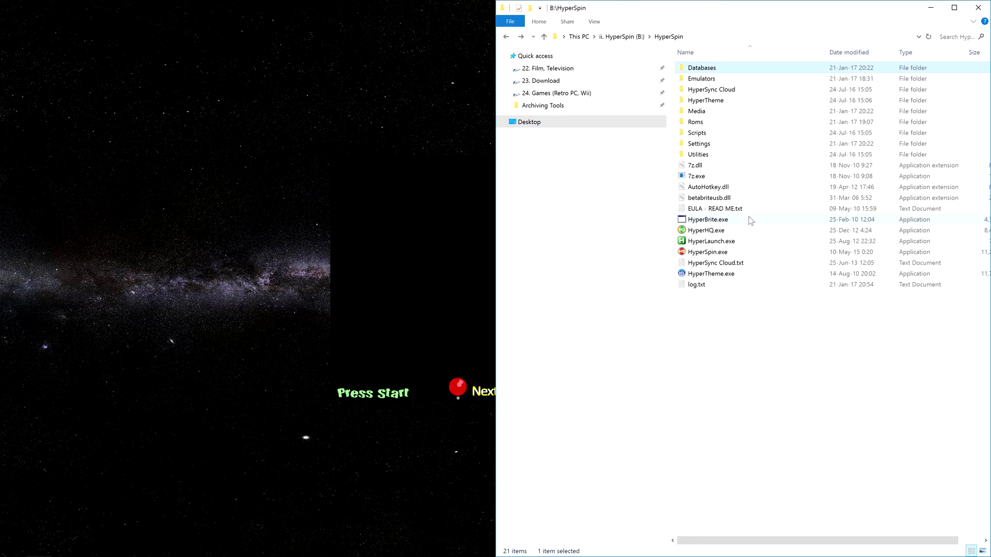
double_click(715, 147)
click(728, 103)
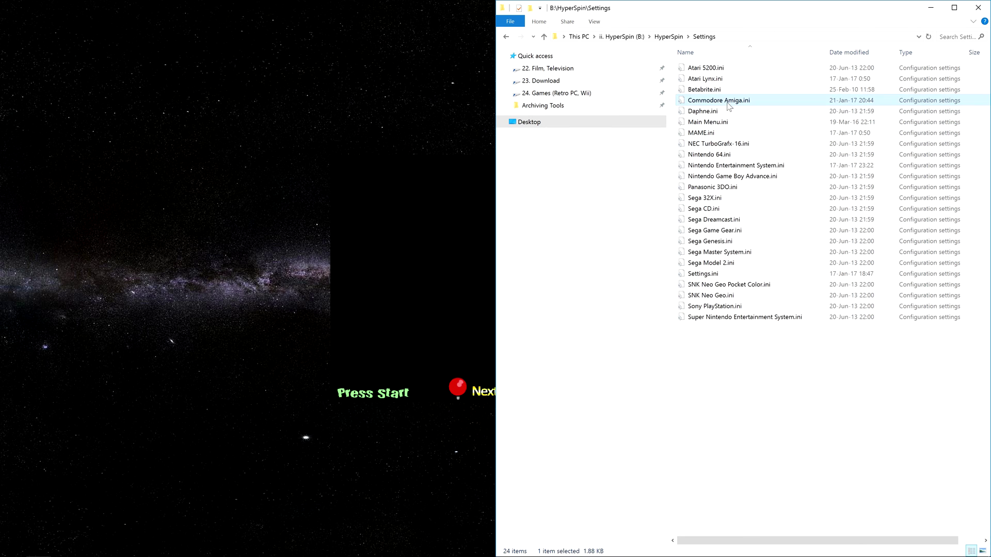
Return to the HyperSpin folder and open the Commodore Amiga folder inside Media
key(BackSpace)
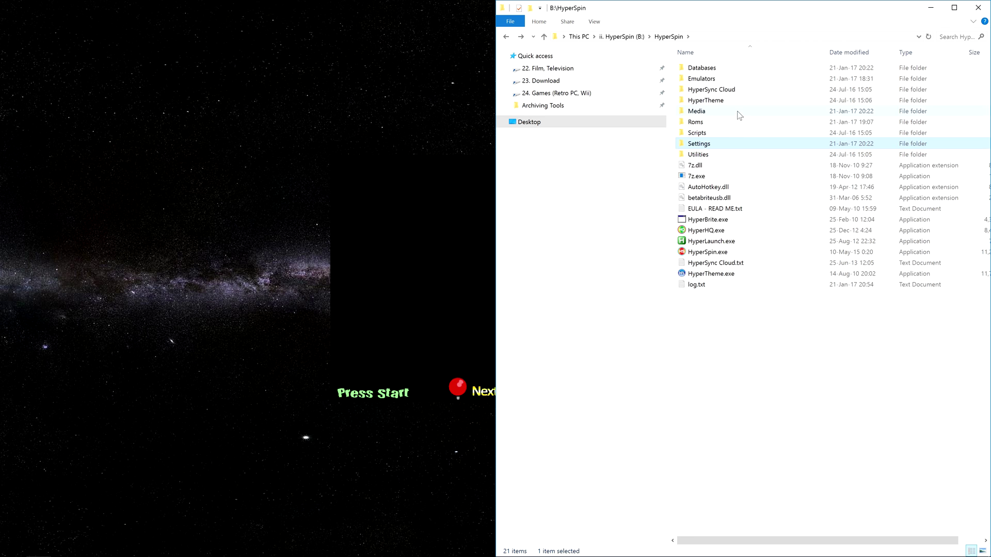
double_click(717, 112)
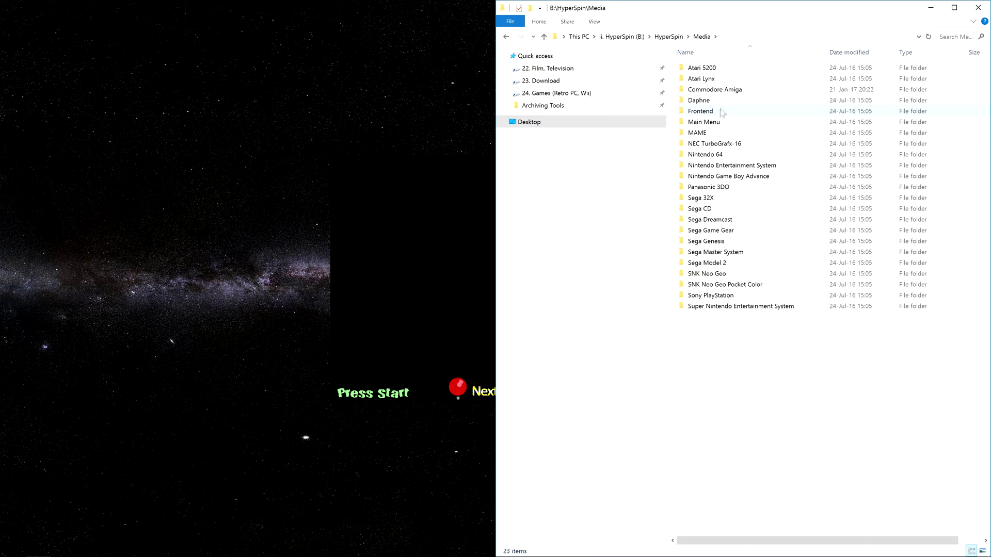
double_click(726, 91)
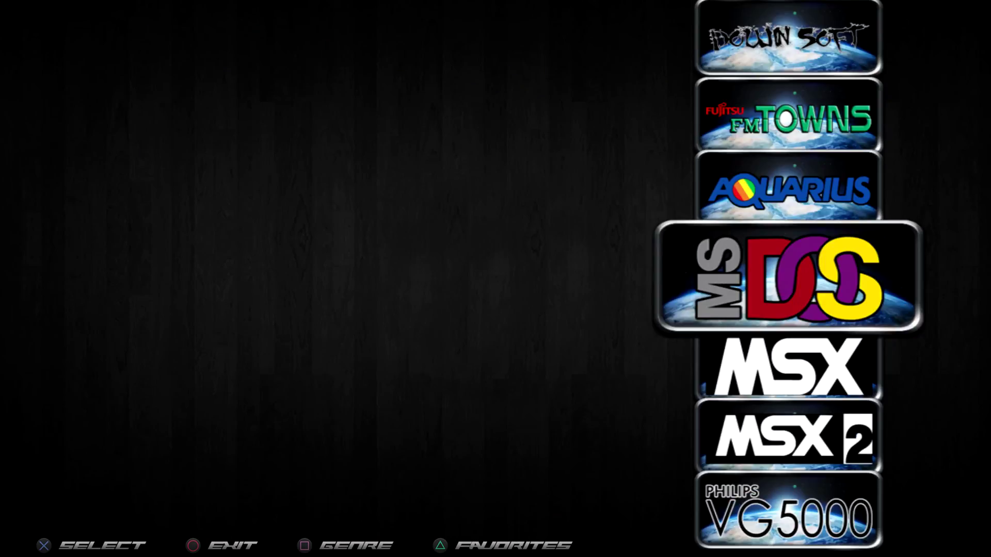
Switch to HyperSpin and browse the computer systems wheel from MS-DOS back towards the Amiga entry
key(Up)
key(Up)
key(Up)
key(Up)
key(Up)
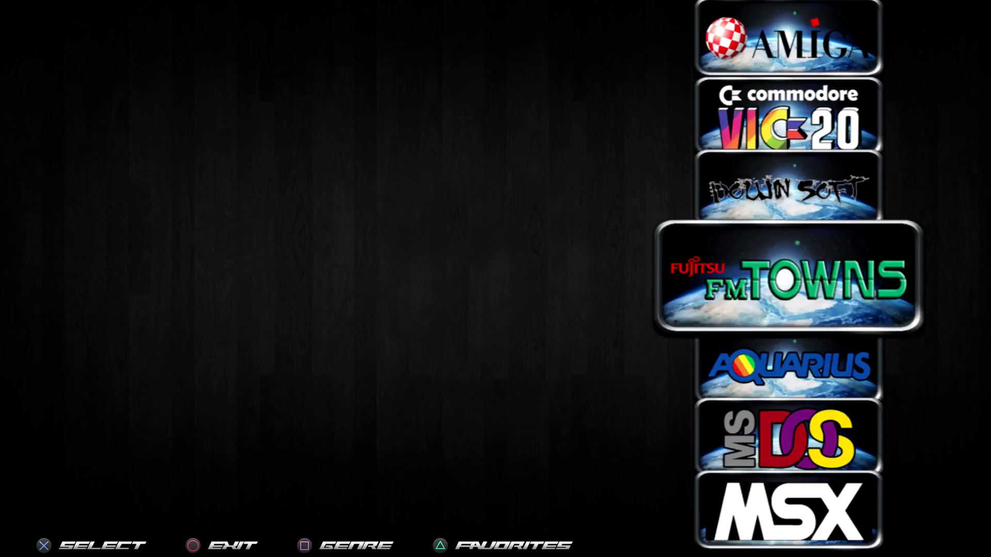